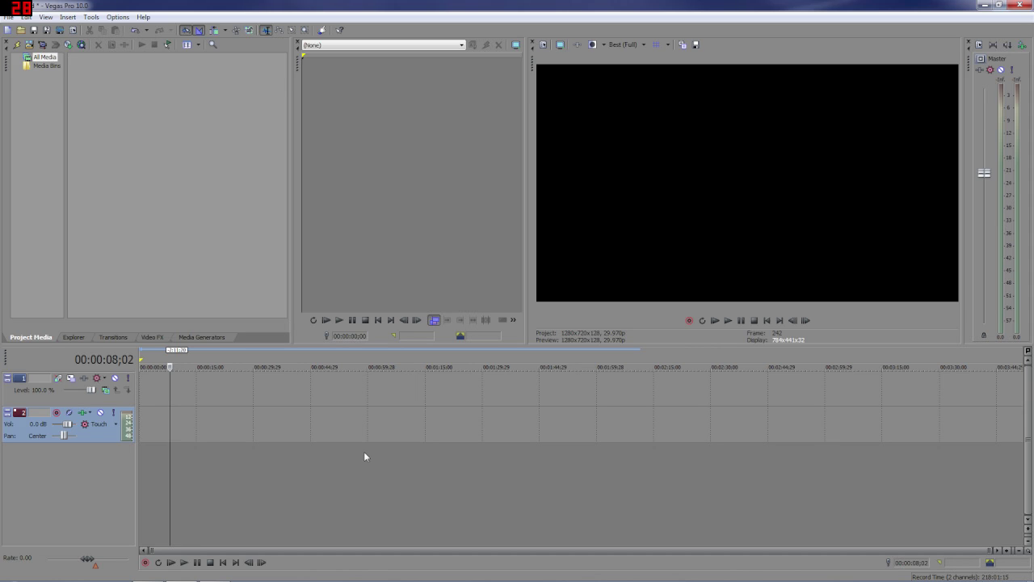
Import m4a03_alpha.mov from F:\3ds max freelance projects\community\m4a03 into Project Media
click(9, 16)
mouse_move(27, 16)
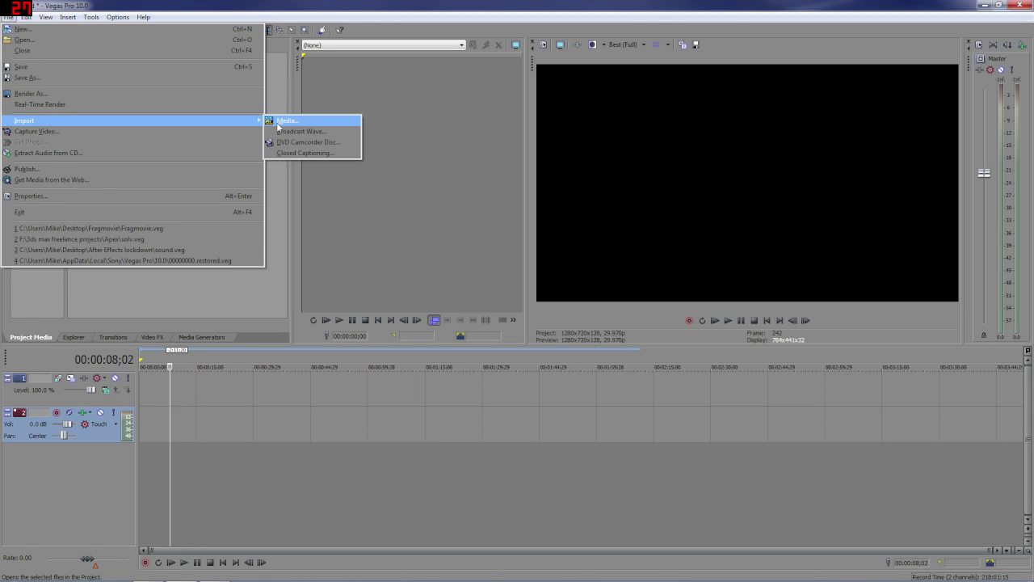
click(279, 122)
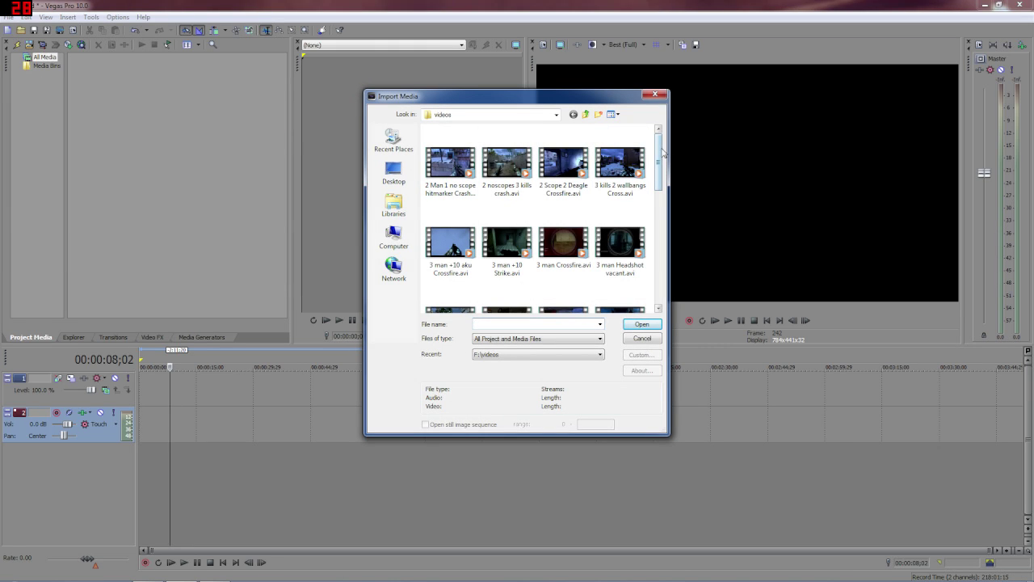
mouse_move(660, 154)
mouse_down()
mouse_move(667, 249)
mouse_move(661, 174)
mouse_up()
click(556, 114)
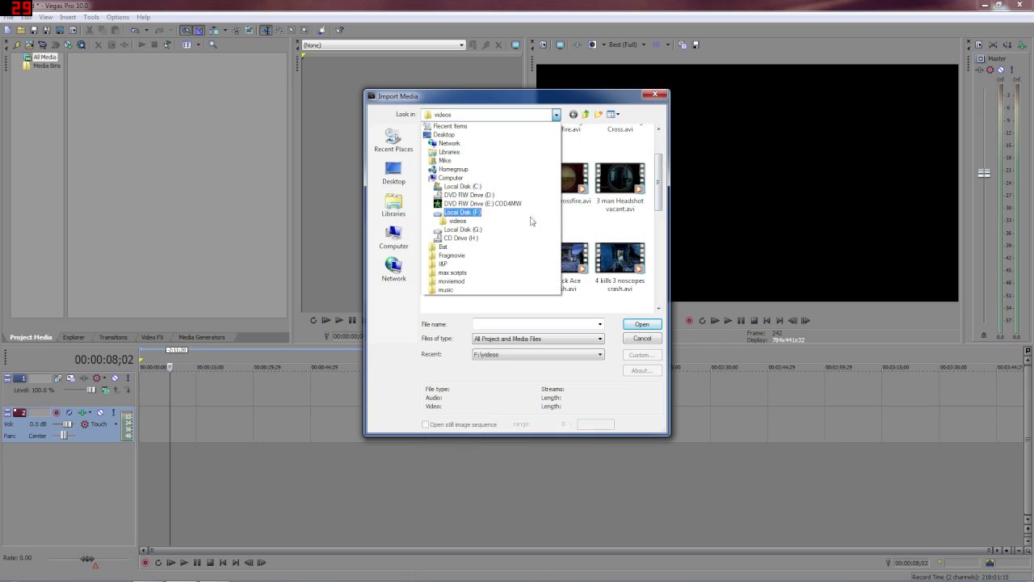
click(489, 212)
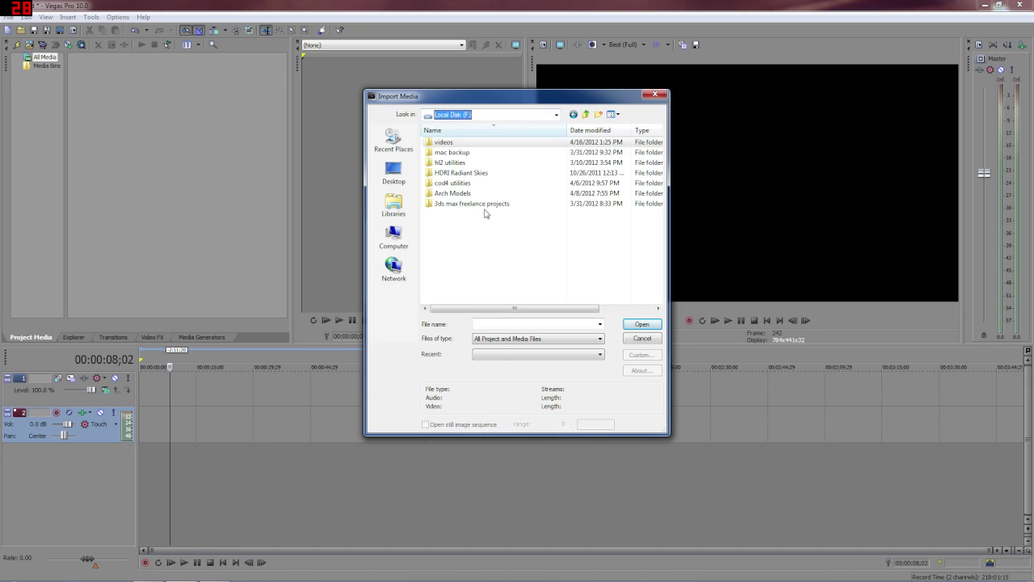
double_click(488, 204)
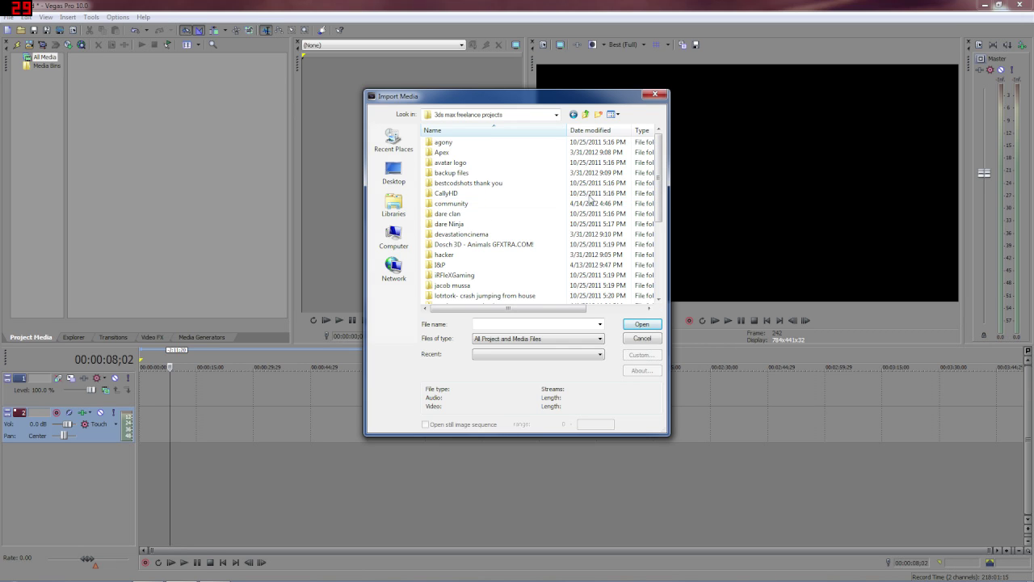
drag(661, 173, 657, 228)
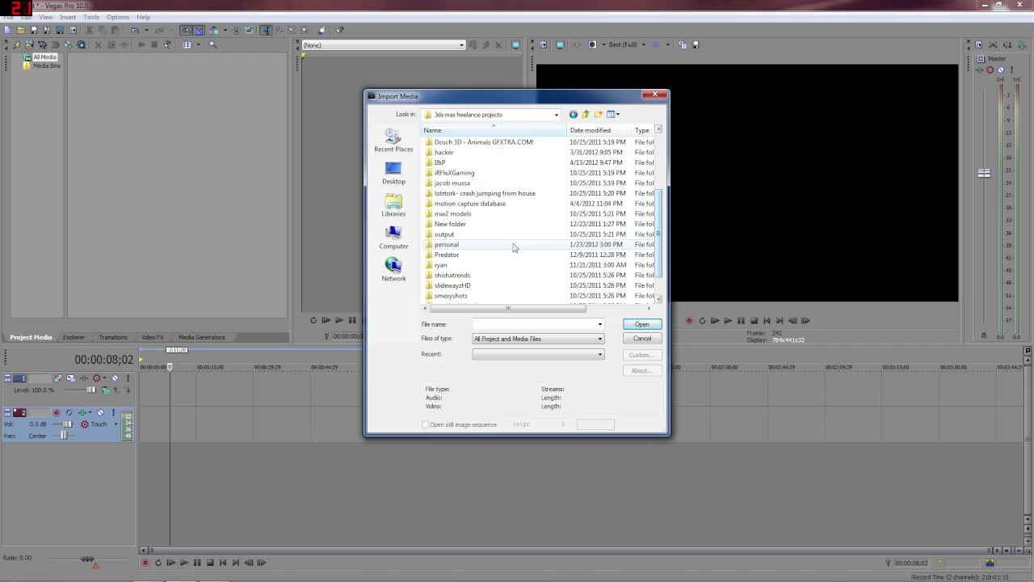
scroll(497, 226, up, 3)
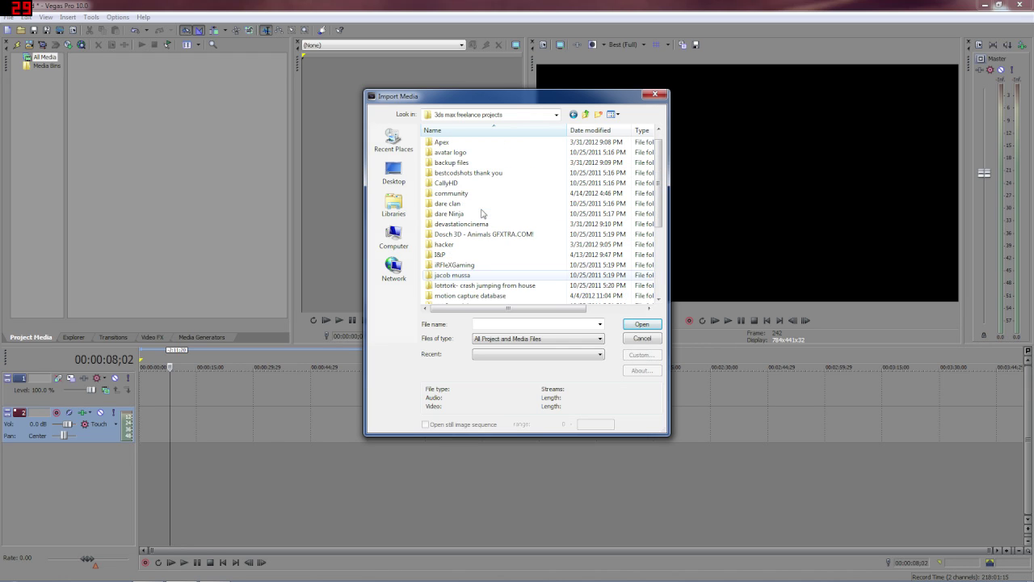
double_click(469, 194)
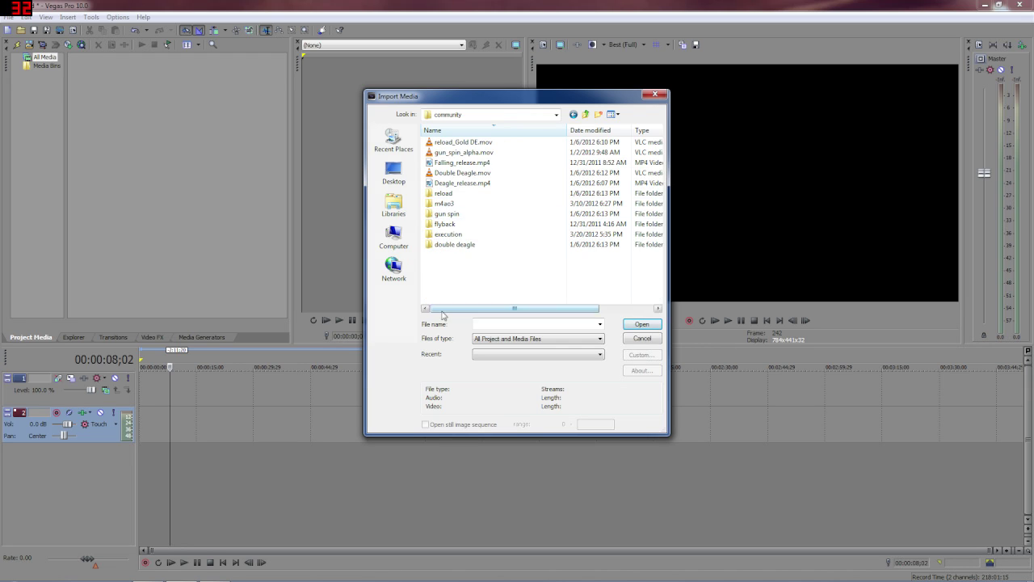
double_click(472, 208)
double_click(560, 165)
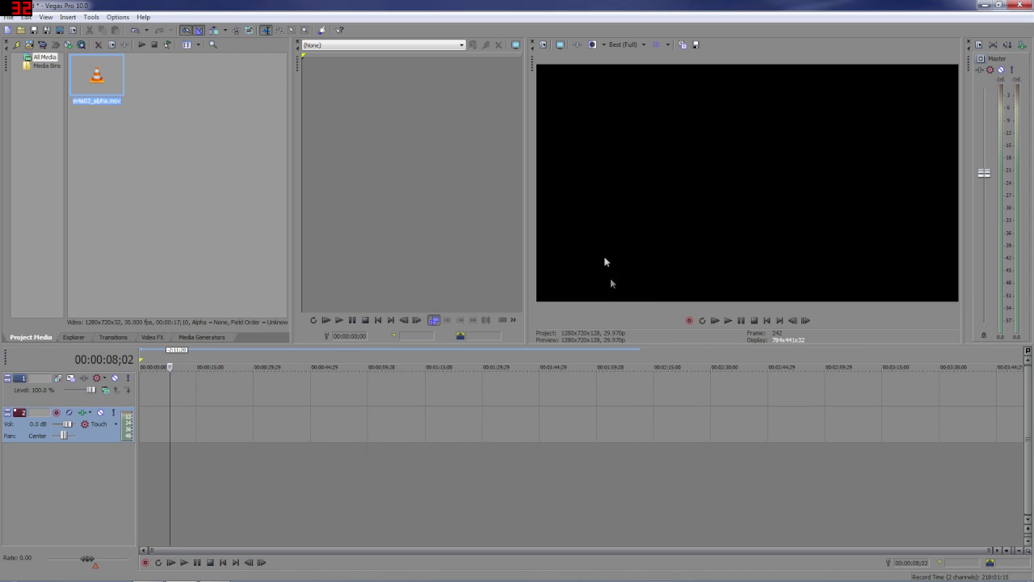
Place m4a03_alpha.mov on the top video track and add a Cyan solid-colour event on a new lower track
drag(85, 68, 133, 384)
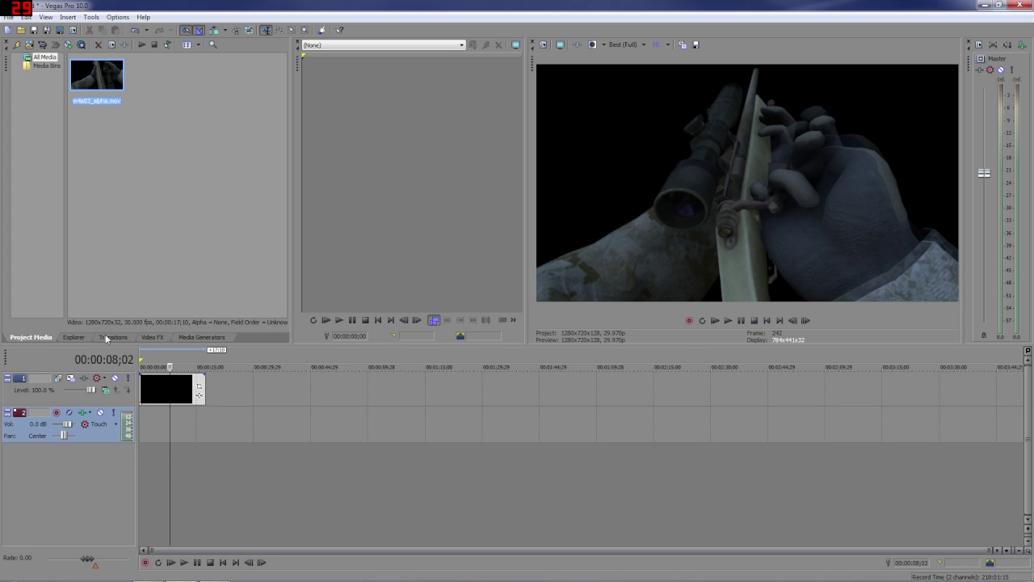
click(194, 337)
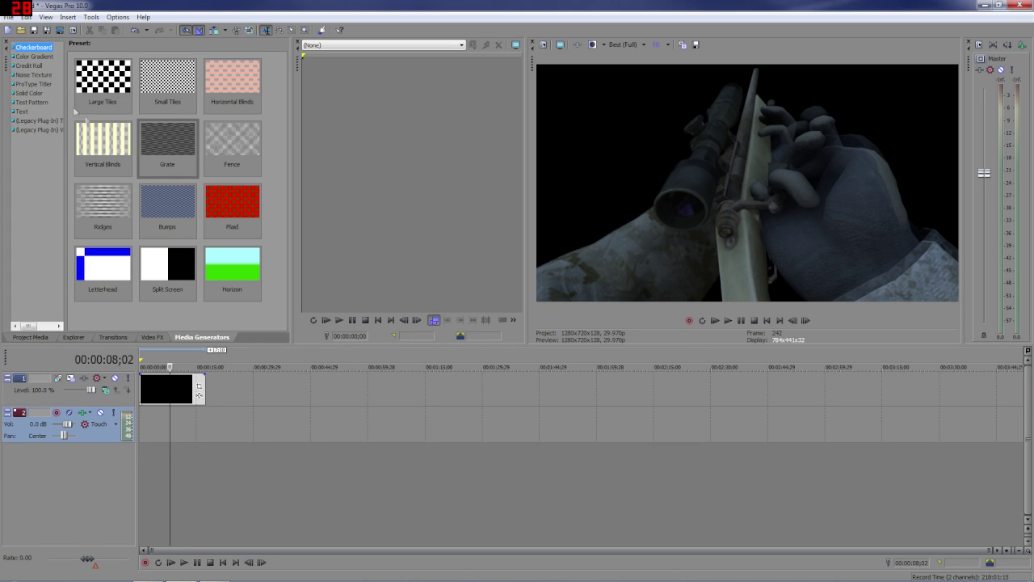
click(28, 93)
drag(103, 139, 150, 443)
drag(167, 202, 135, 507)
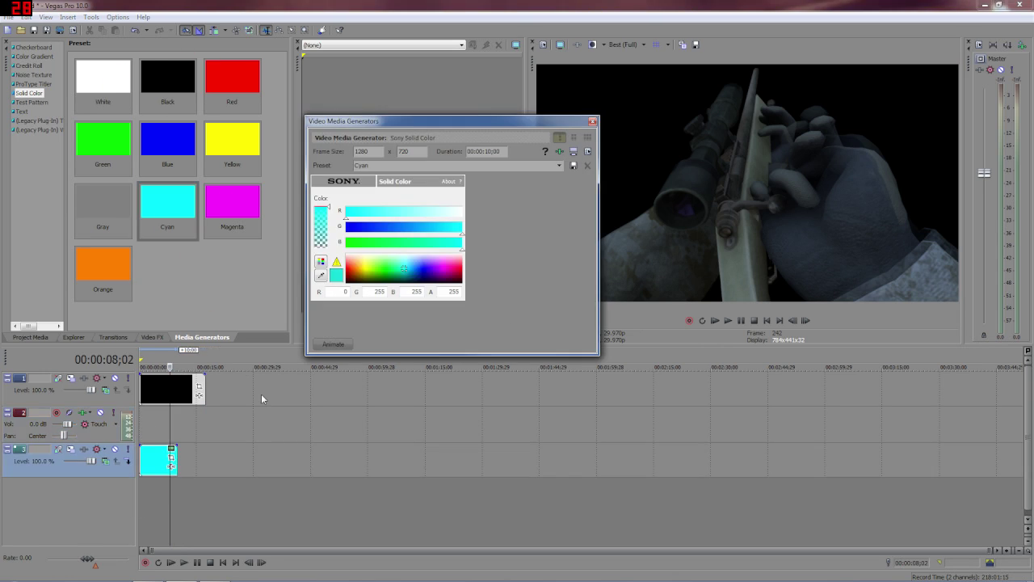
click(592, 120)
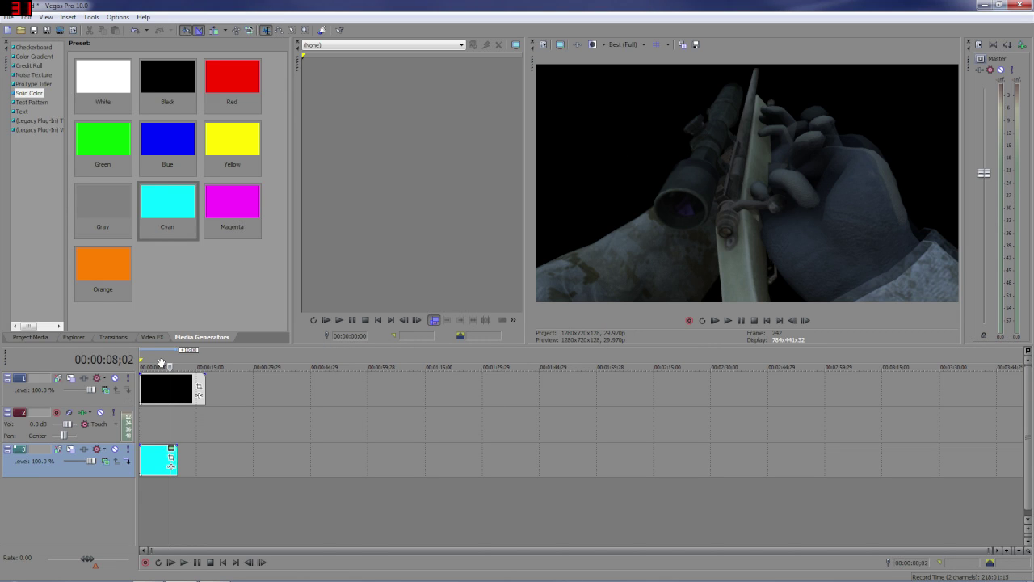
mouse_move(156, 360)
mouse_down()
mouse_move(169, 361)
mouse_move(136, 361)
mouse_move(149, 362)
mouse_up()
click(32, 337)
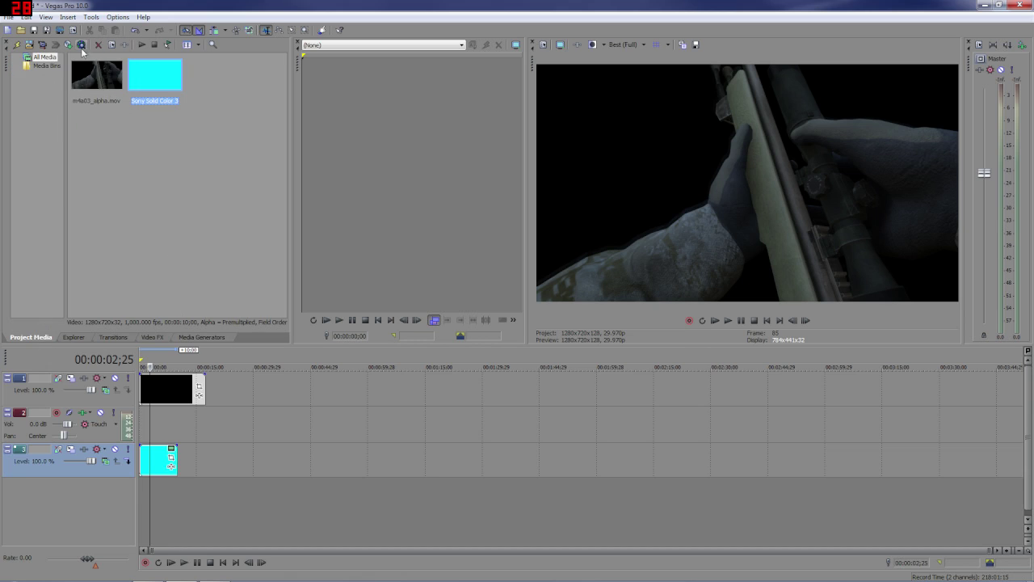
Set m4a03_alpha.mov's media alpha channel to Straight (unmatted)
click(96, 83)
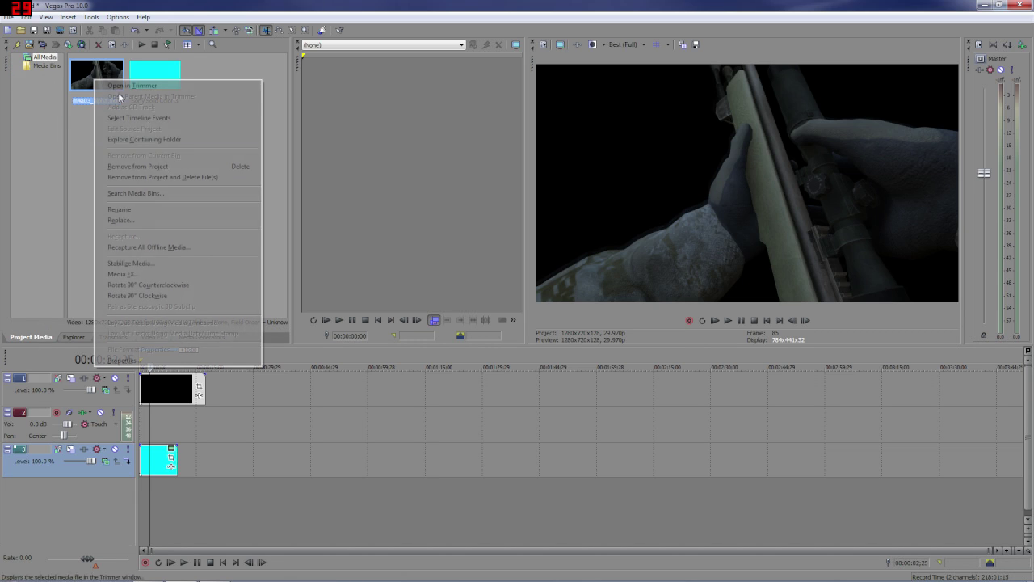
right_click(94, 79)
click(165, 360)
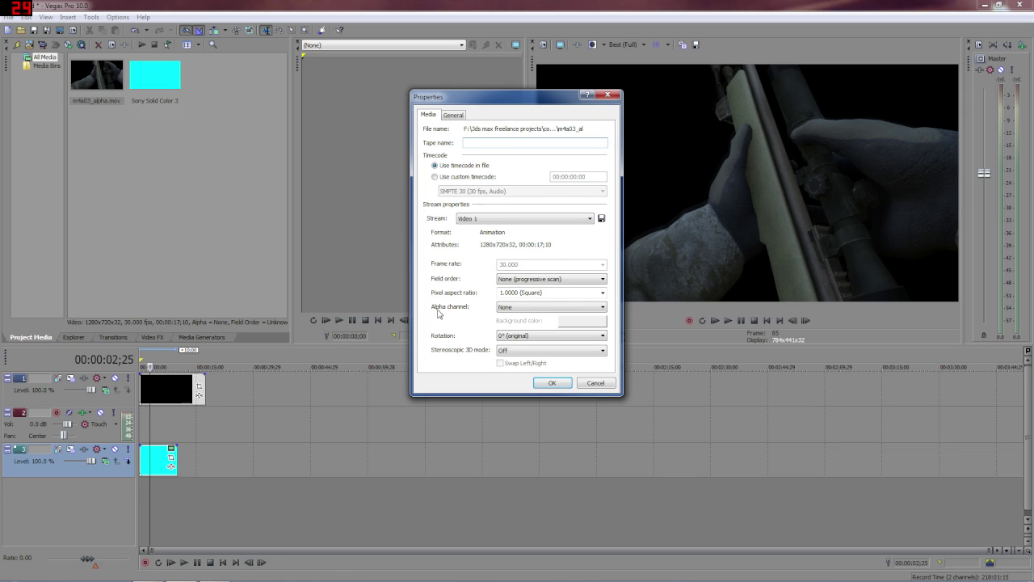
click(515, 308)
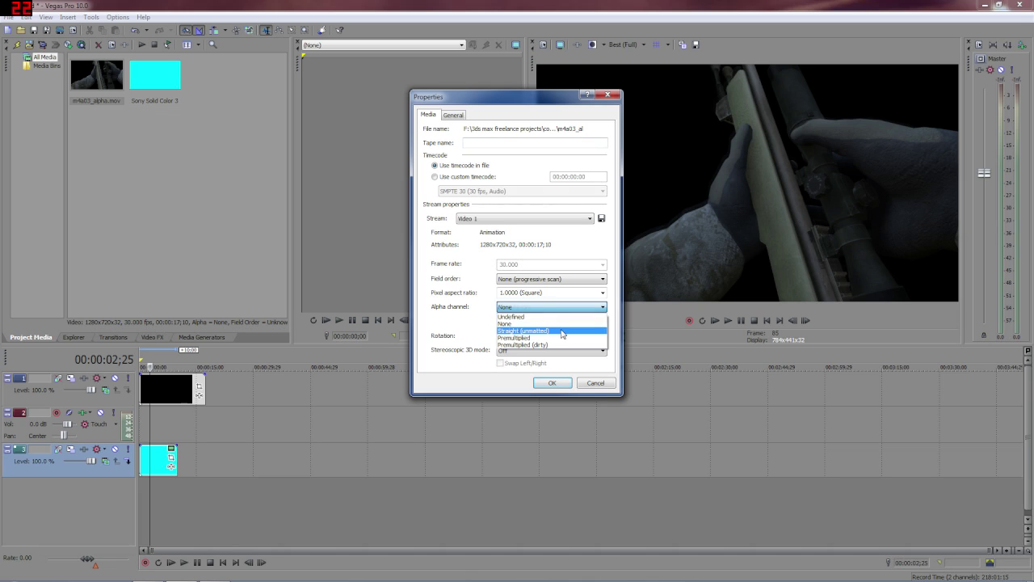
click(563, 330)
click(553, 383)
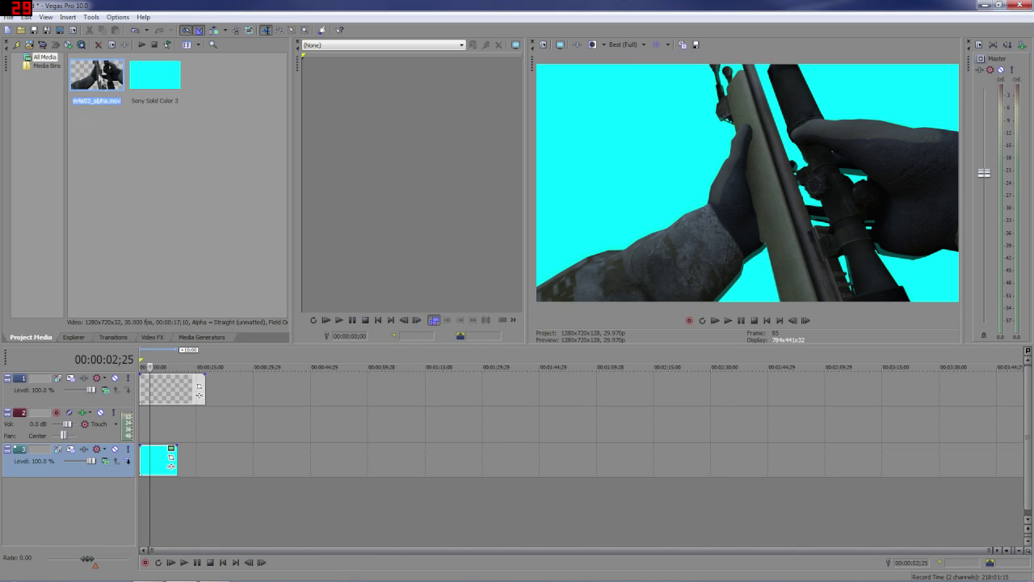
Review the clip's General file information in its Media Properties
right_click(100, 84)
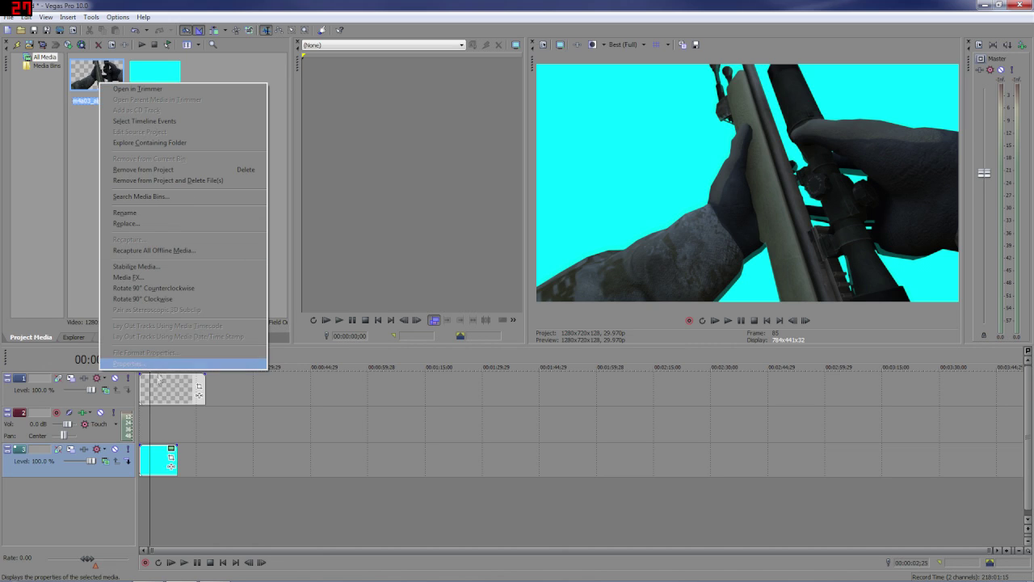
click(146, 366)
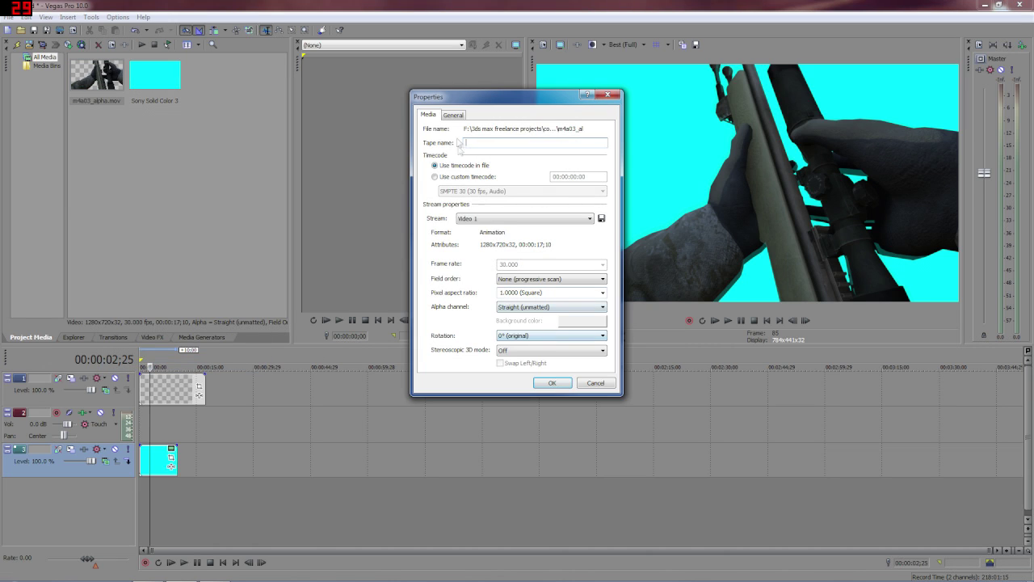
click(445, 116)
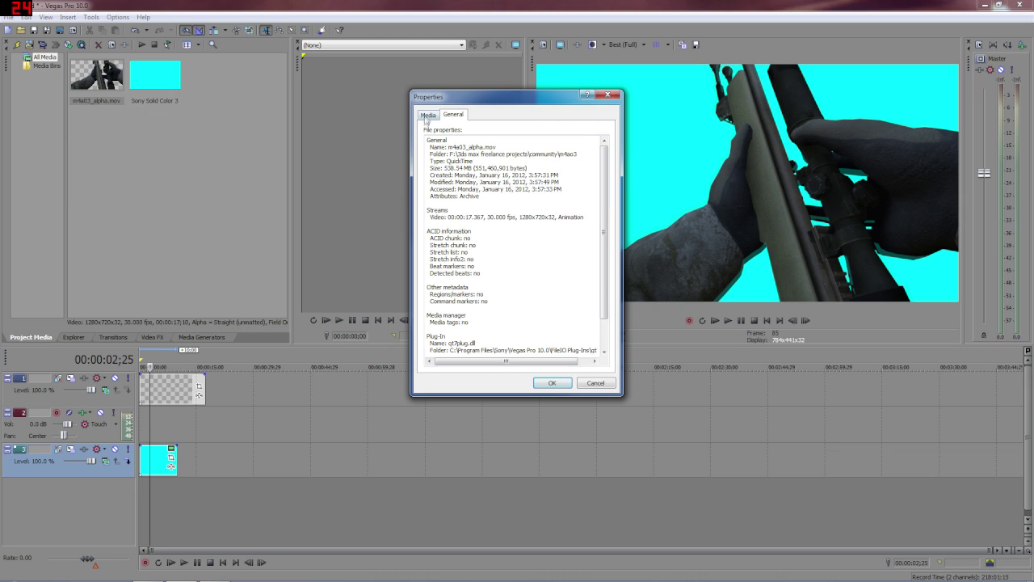
click(428, 116)
click(592, 384)
Enable Disable resample in the top-track rifle event's properties
click(164, 385)
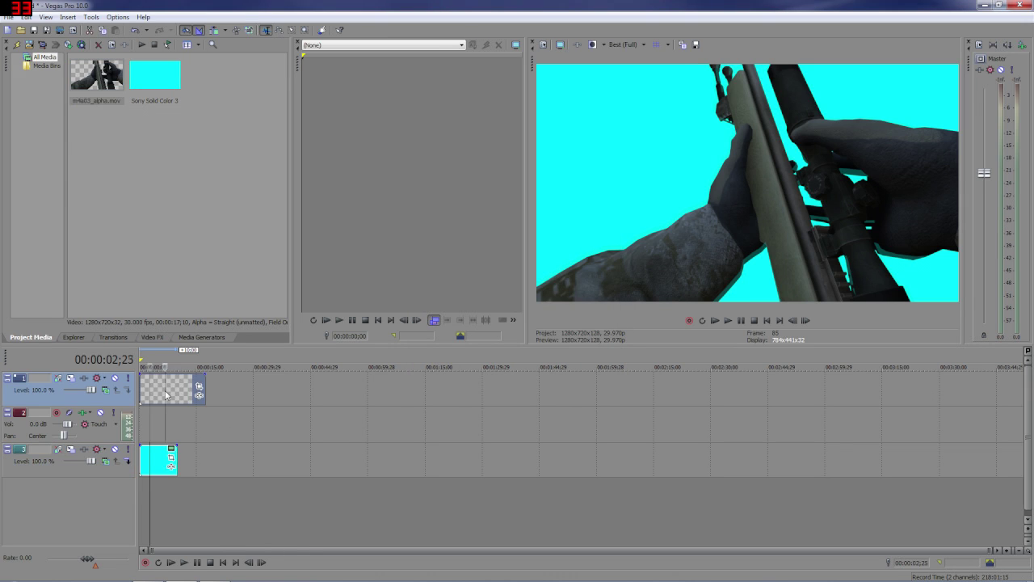
right_click(163, 385)
click(212, 382)
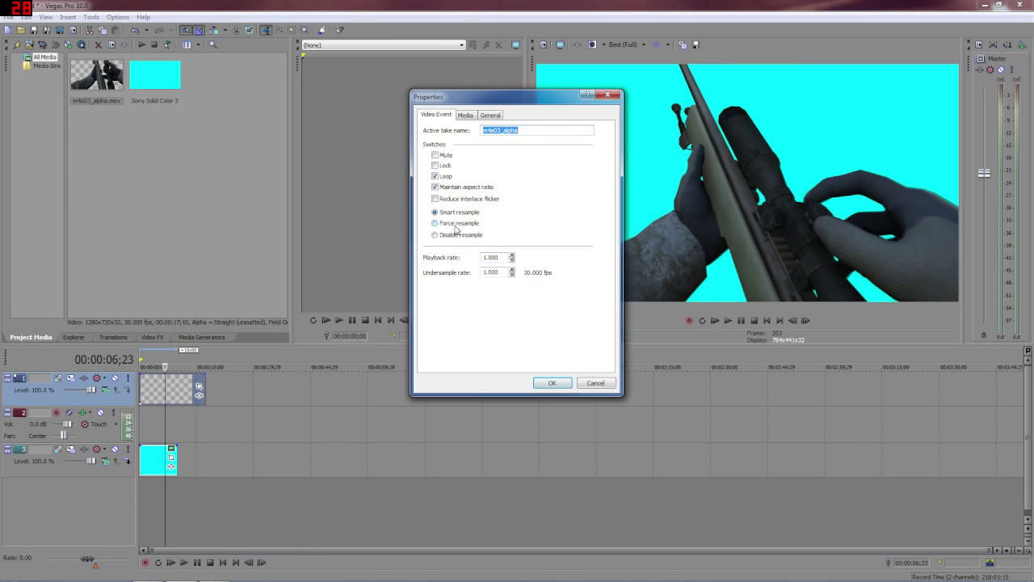
click(458, 235)
click(552, 383)
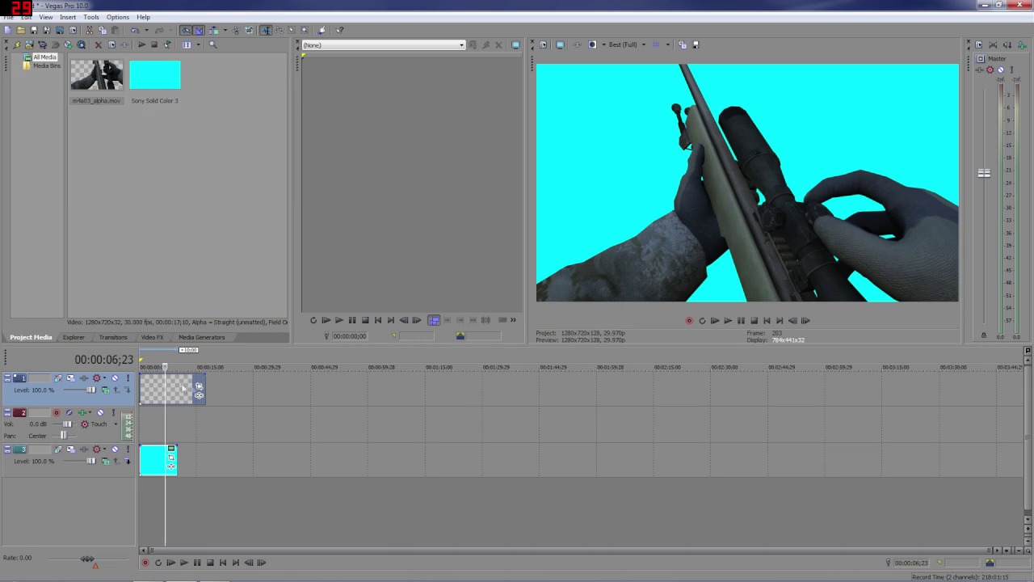
click(155, 365)
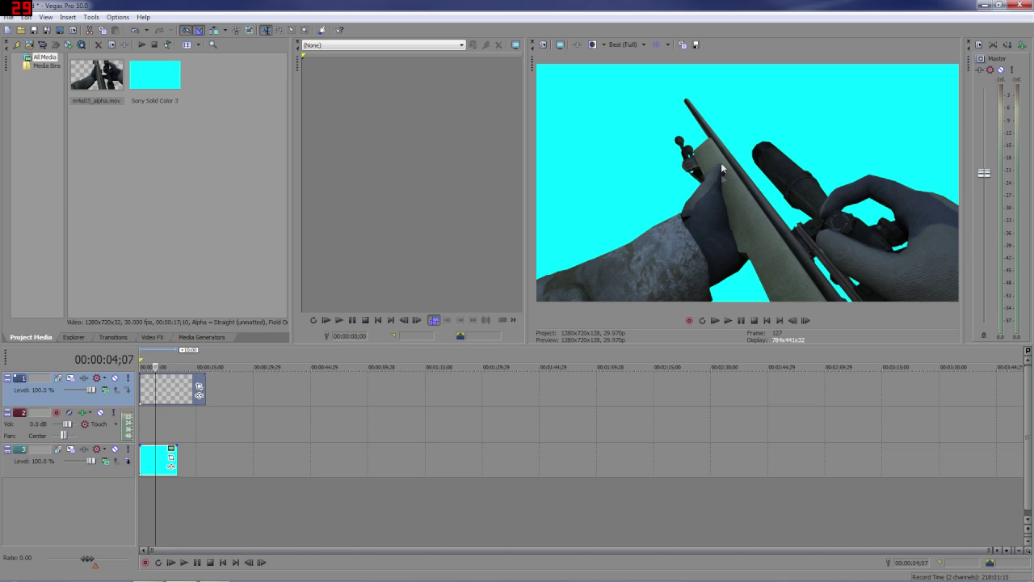
Reapply Straight (unmatted) as the alpha channel in m4a03_alpha.mov's media properties
right_click(83, 74)
click(125, 358)
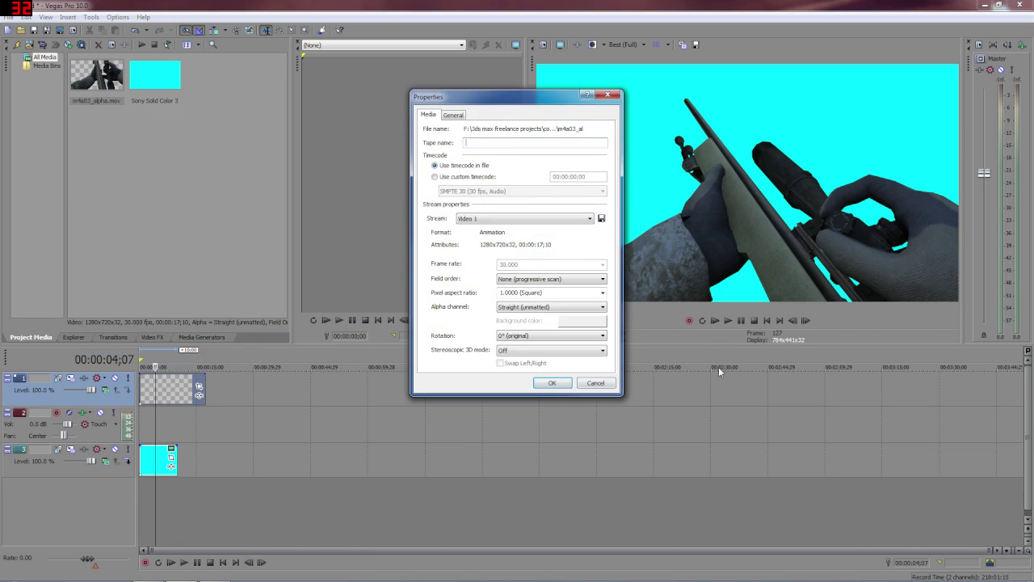
click(575, 308)
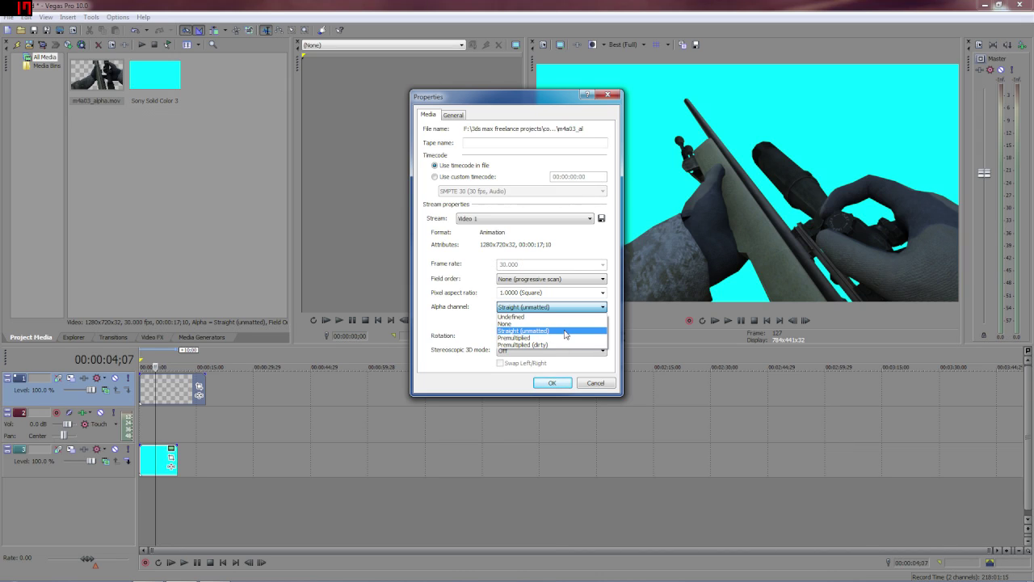
click(565, 334)
click(552, 382)
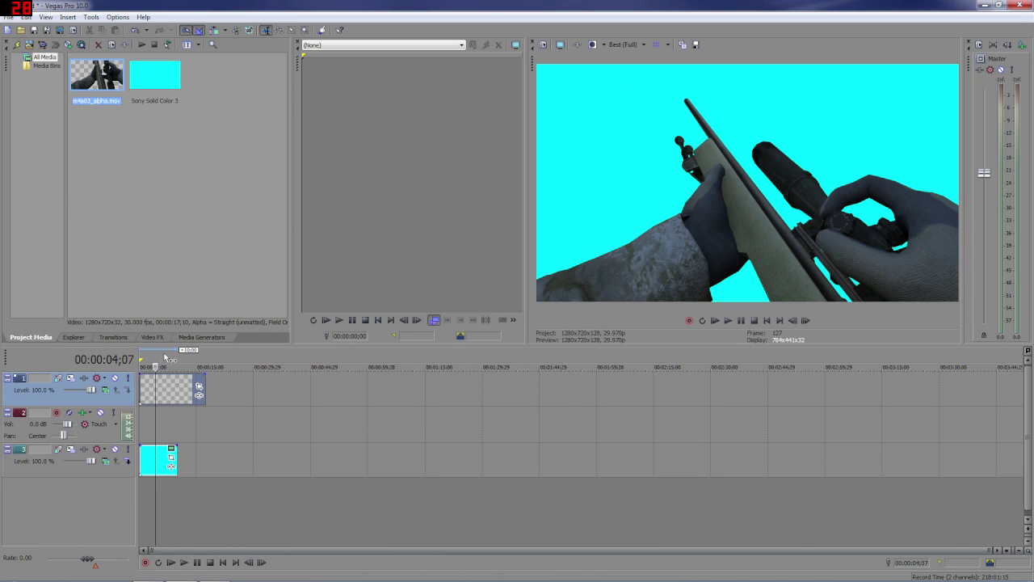
click(164, 357)
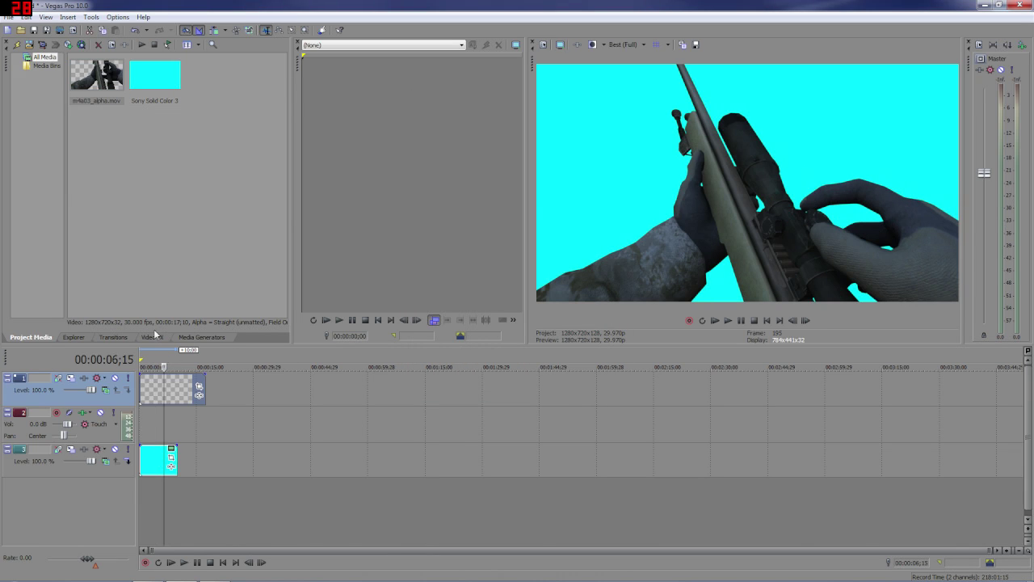
click(8, 17)
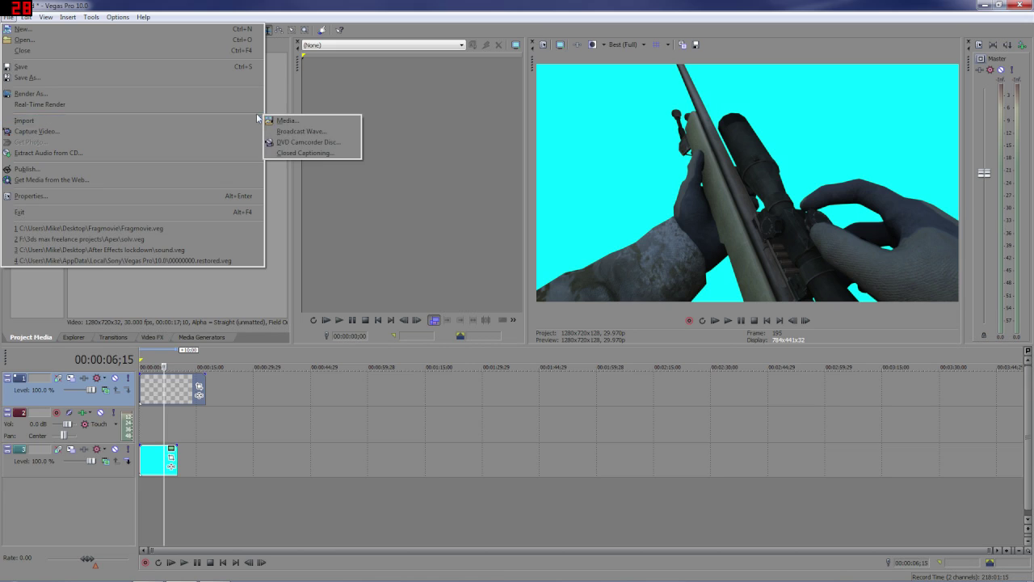
Import characters.mov from community\execution\renders into Project Media
click(284, 120)
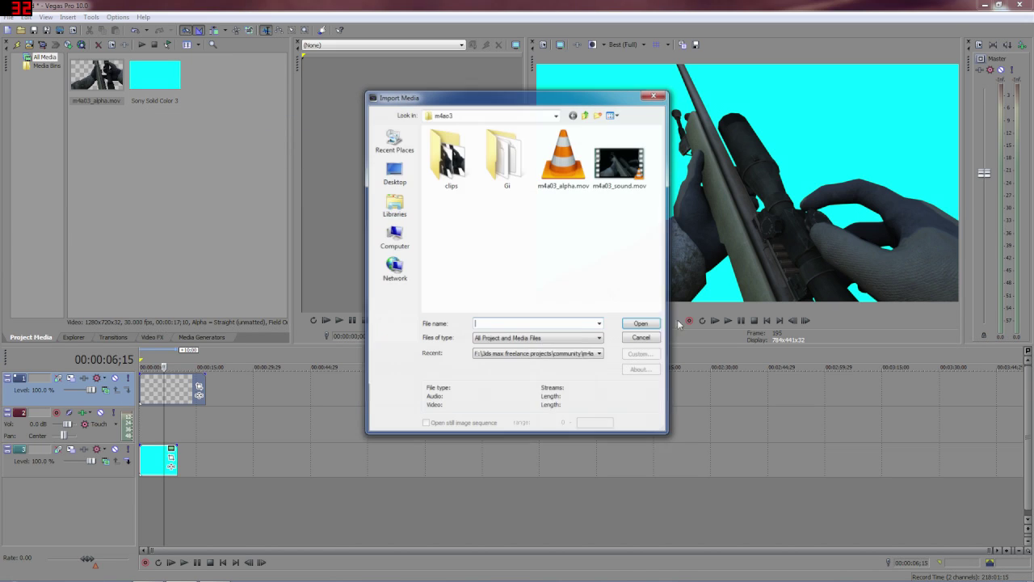
click(587, 115)
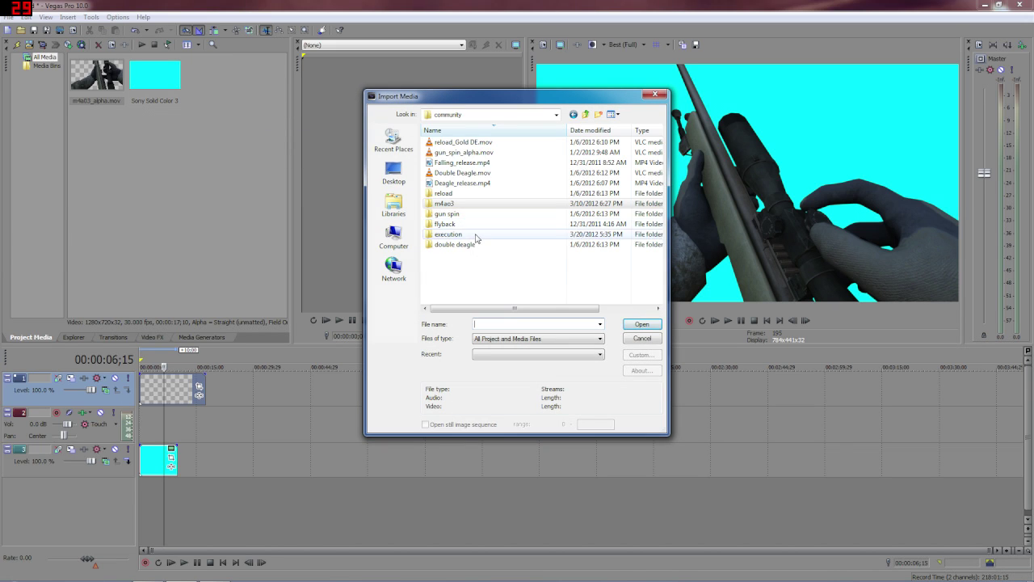
double_click(476, 236)
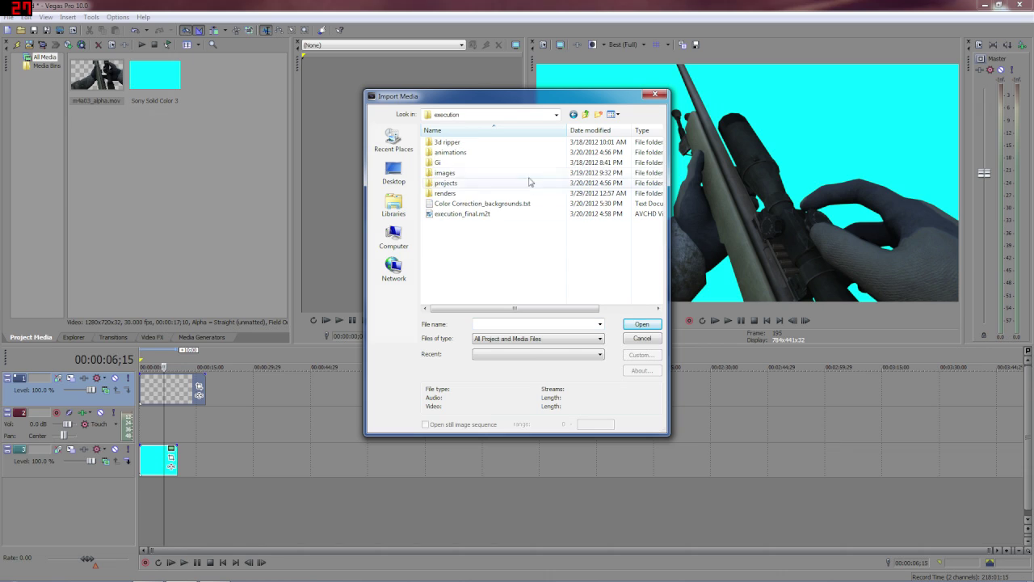
double_click(466, 195)
click(564, 238)
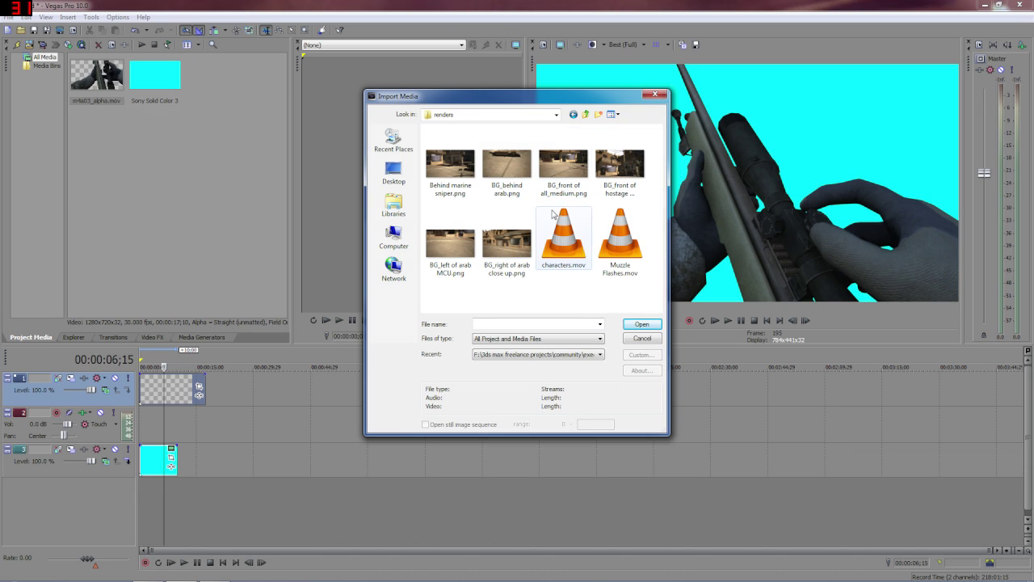
click(642, 325)
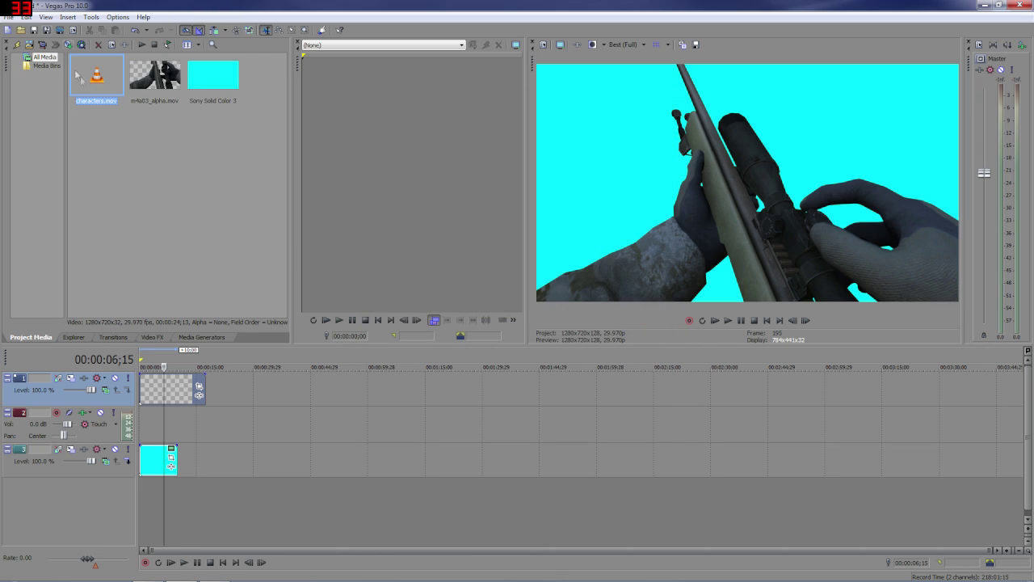
Put characters.mov on the top track and delete the old rifle event
drag(91, 71, 146, 443)
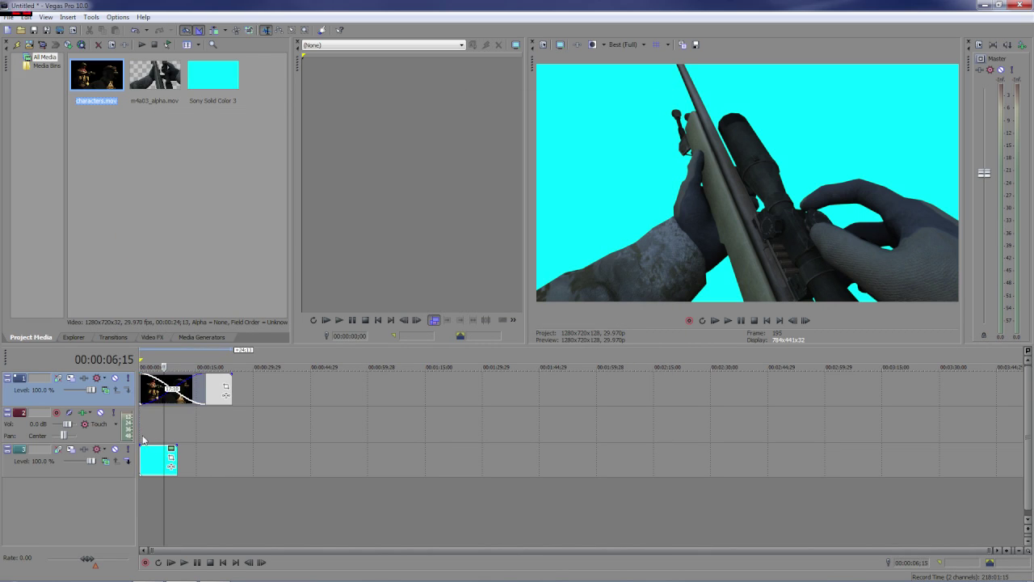
drag(202, 391, 176, 396)
click(158, 390)
key(Delete)
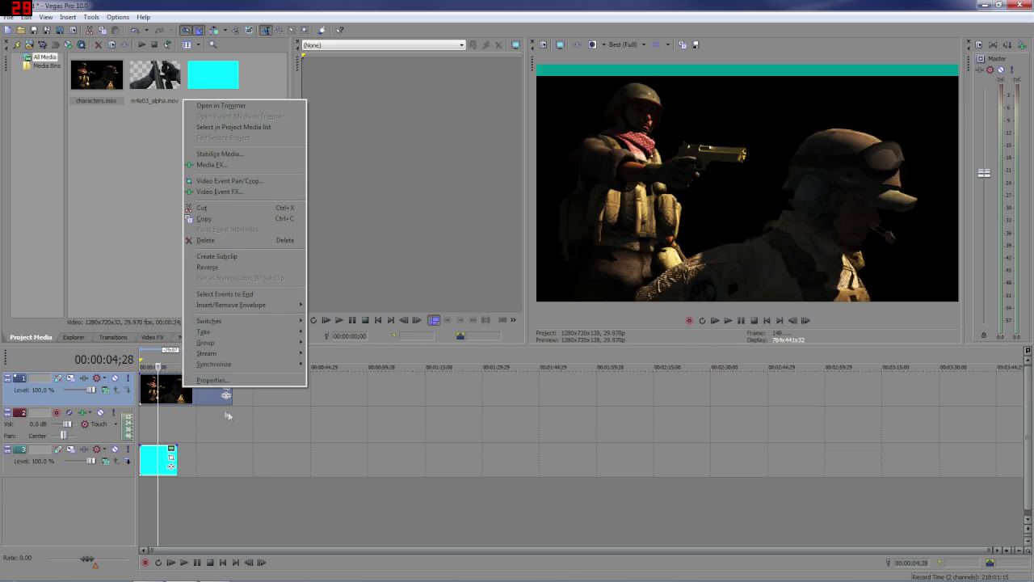
right_click(184, 390)
Set characters.mov's media alpha channel to Straight (unmatted)
click(92, 80)
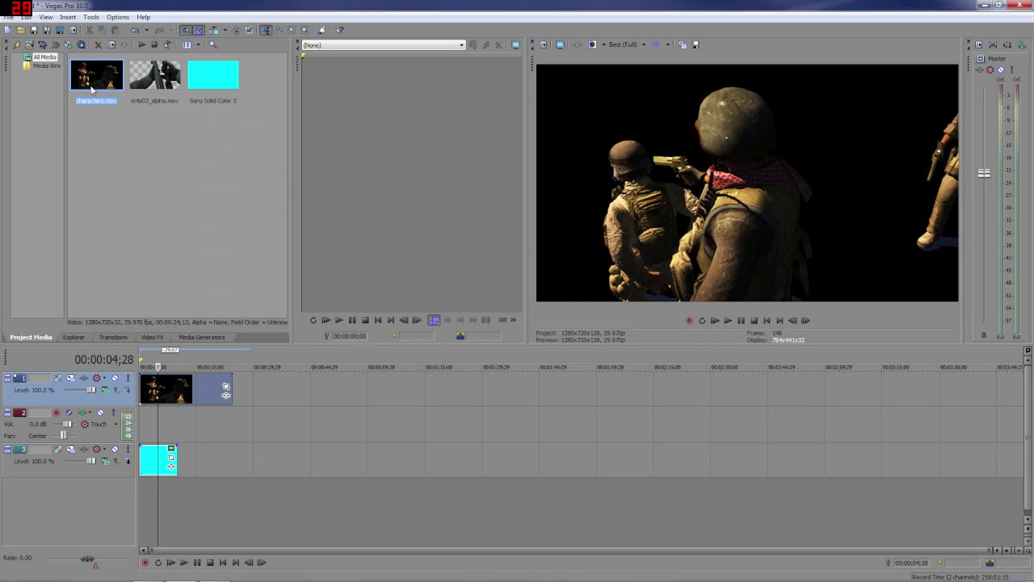
right_click(91, 86)
click(119, 368)
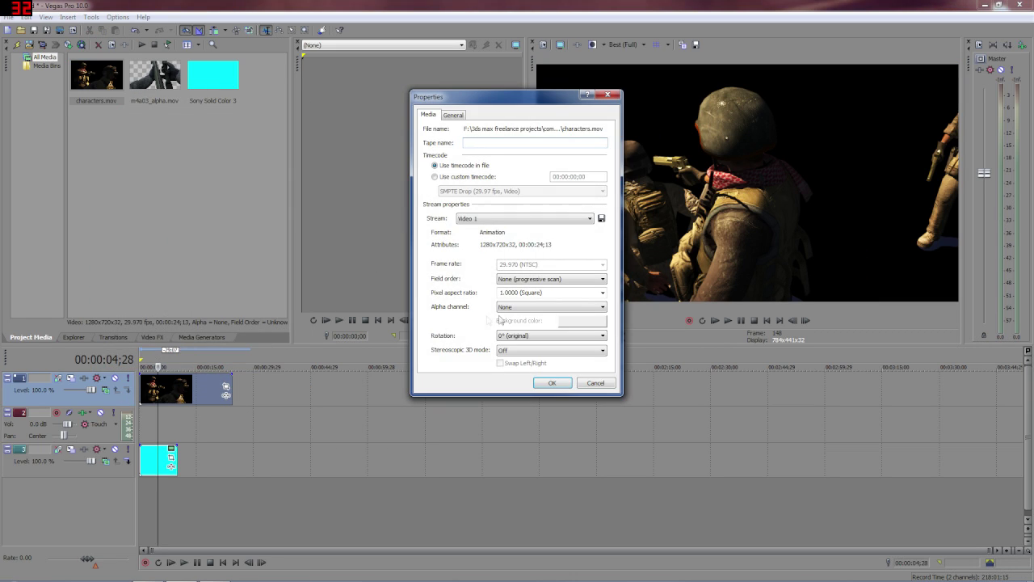
click(525, 308)
click(550, 331)
click(552, 383)
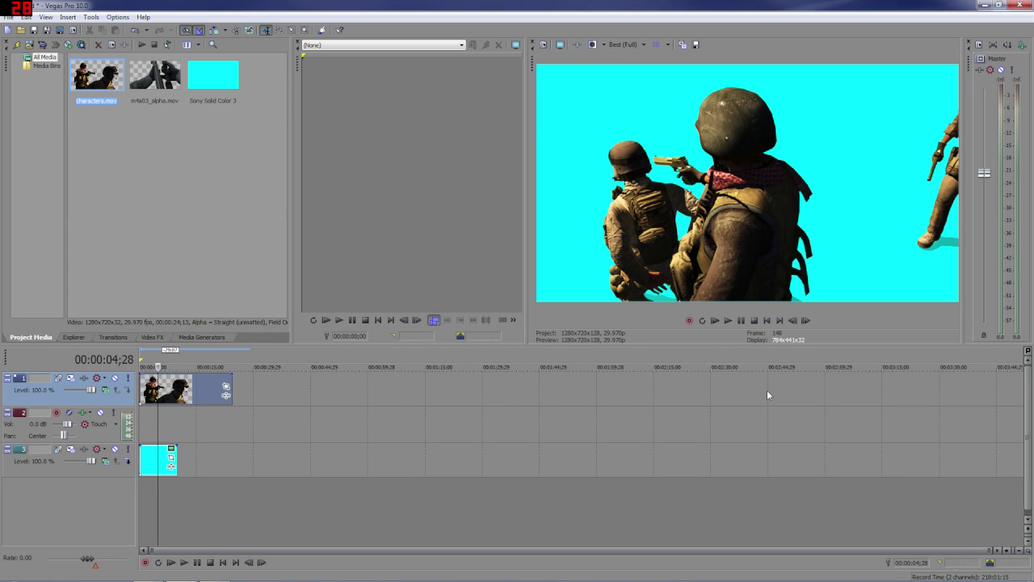